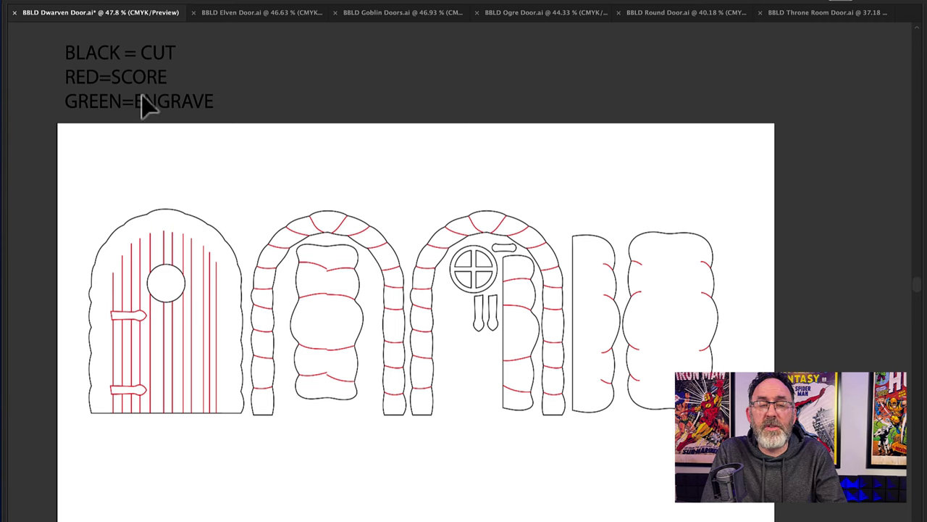
Zoom in on the Dwarven Door artwork and select the main door piece.
{"action": "scroll", "coordinate": [187, 192], "scroll_direction": "up", "scroll_amount": 2, "text": "alt"}
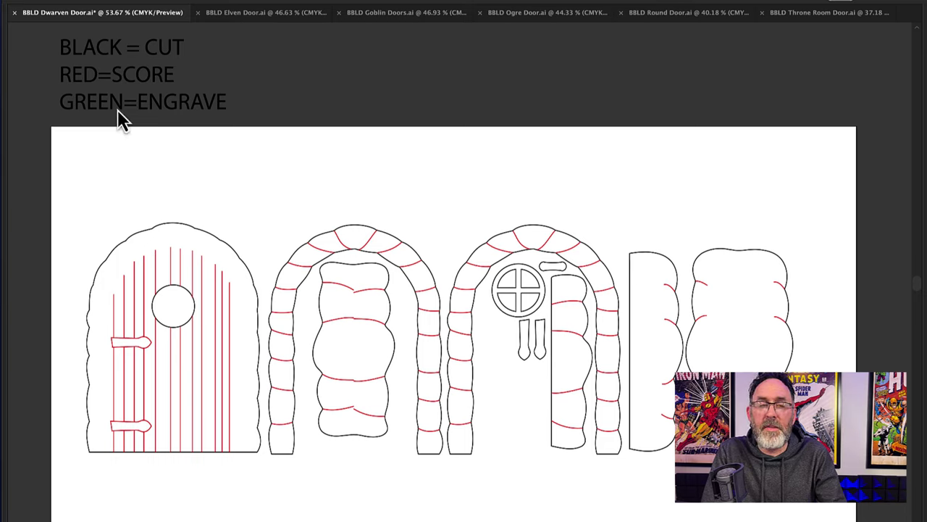
{"action": "left_click", "coordinate": [206, 240]}
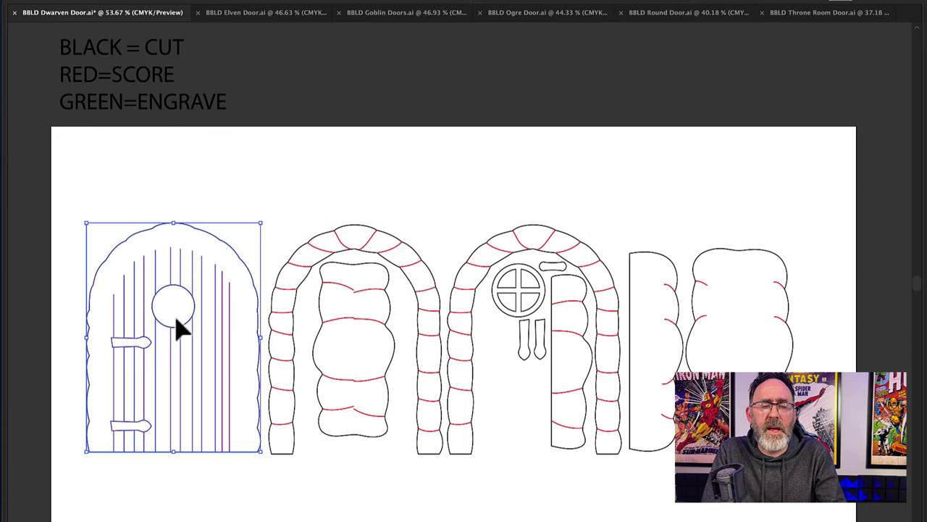
Stack both stone arches and the round window onto the Dwarven door.
{"action": "left_click", "coordinate": [253, 238]}
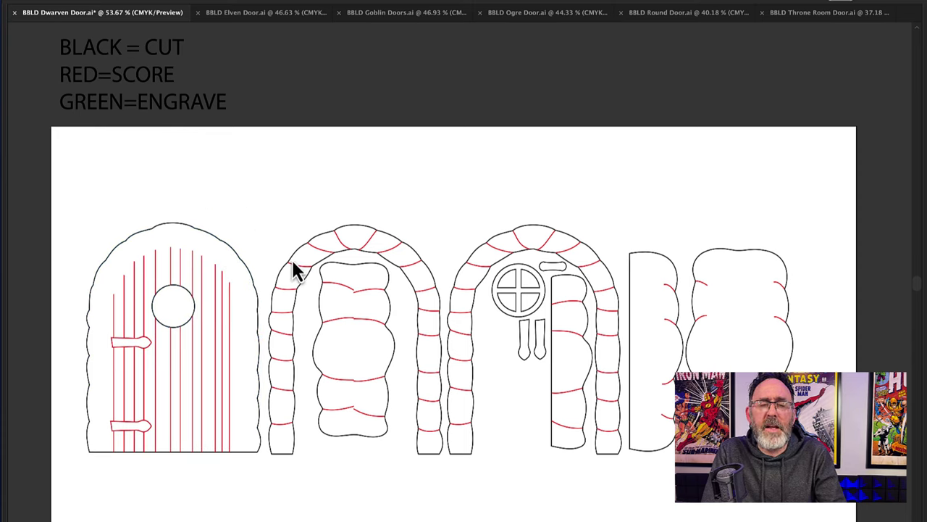
{"action": "left_click_drag", "start_coordinate": [292, 258], "coordinate": [109, 257]}
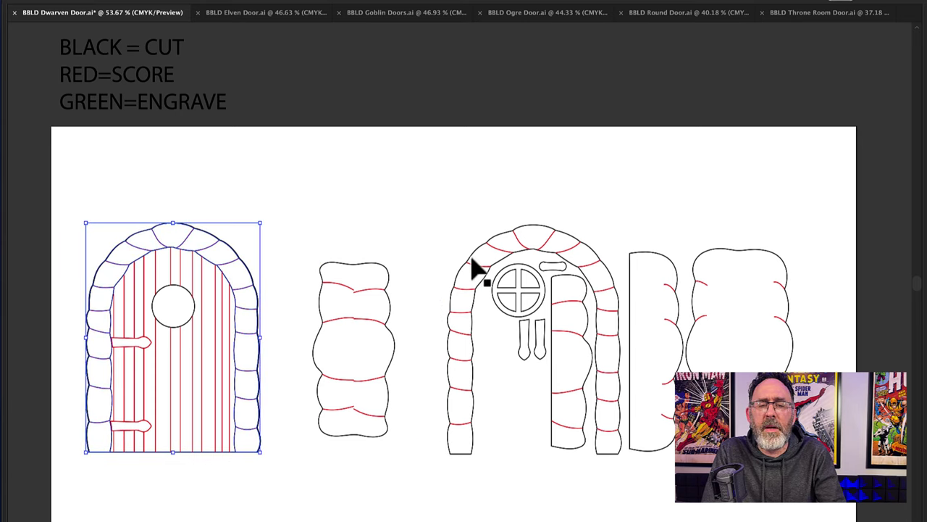
{"action": "left_click_drag", "start_coordinate": [476, 265], "coordinate": [115, 265]}
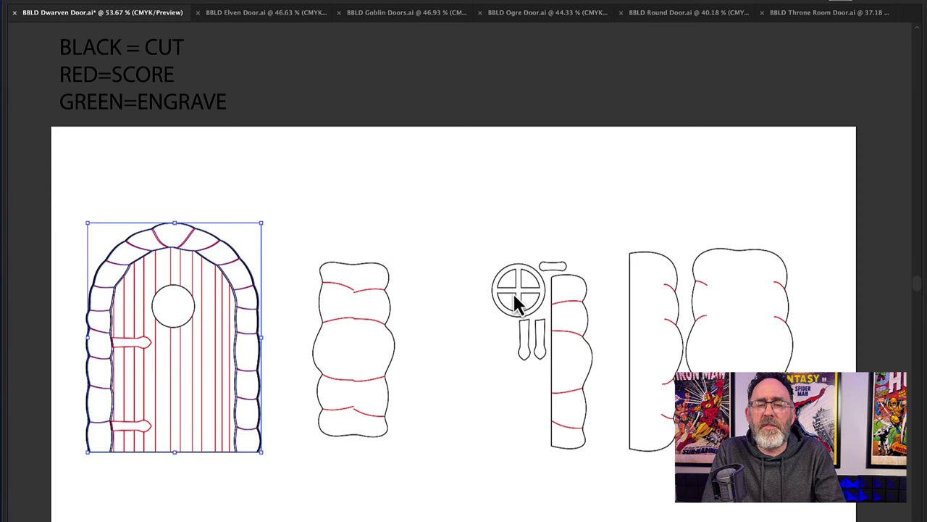
{"action": "left_click_drag", "start_coordinate": [514, 304], "coordinate": [172, 315]}
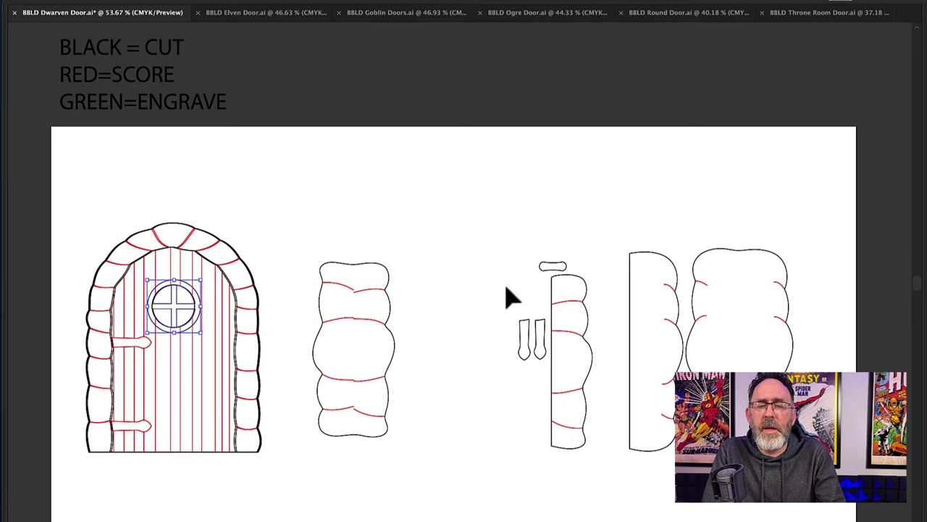
Shift one handle piece left and rotate the latch plate upright onto the door.
{"action": "left_click_drag", "start_coordinate": [531, 337], "coordinate": [454, 363]}
{"action": "left_click", "coordinate": [553, 267]}
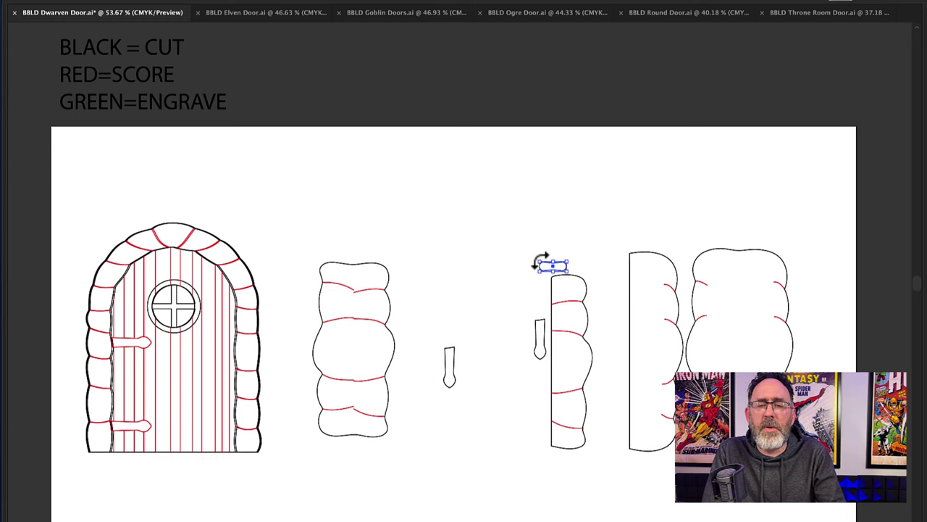
{"action": "left_click_drag", "start_coordinate": [535, 258], "coordinate": [216, 374]}
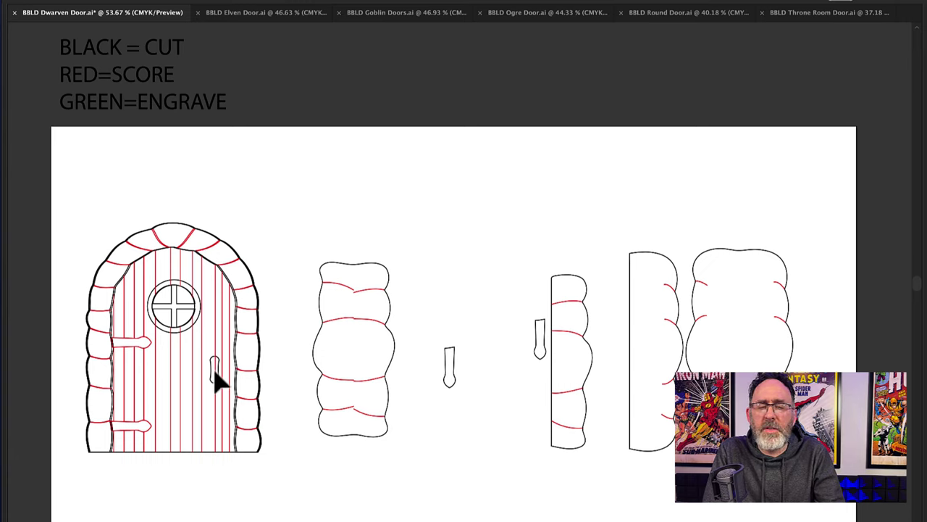
Rotate the scored side strip sideways, then undo the base placement under the door.
{"action": "left_click", "coordinate": [484, 313]}
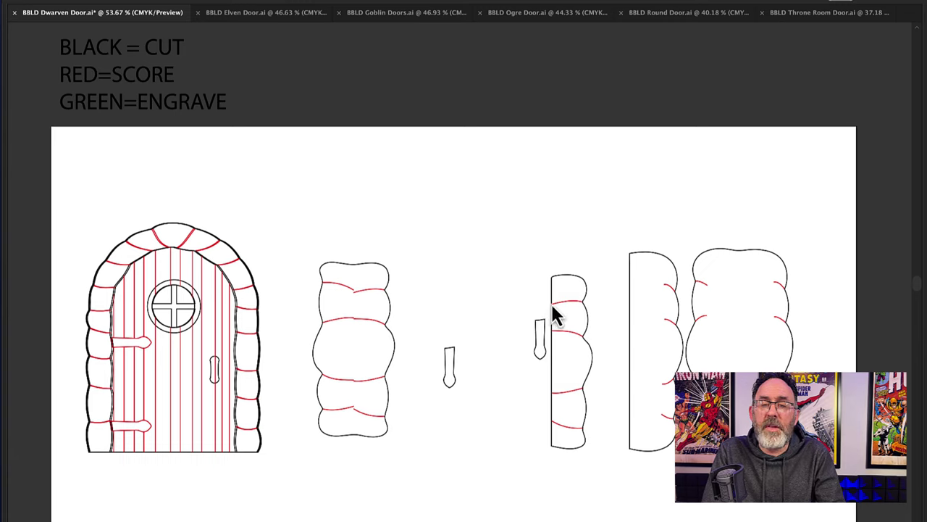
{"action": "left_click_drag", "start_coordinate": [558, 317], "coordinate": [630, 300]}
{"action": "left_click_drag", "start_coordinate": [607, 248], "coordinate": [480, 404]}
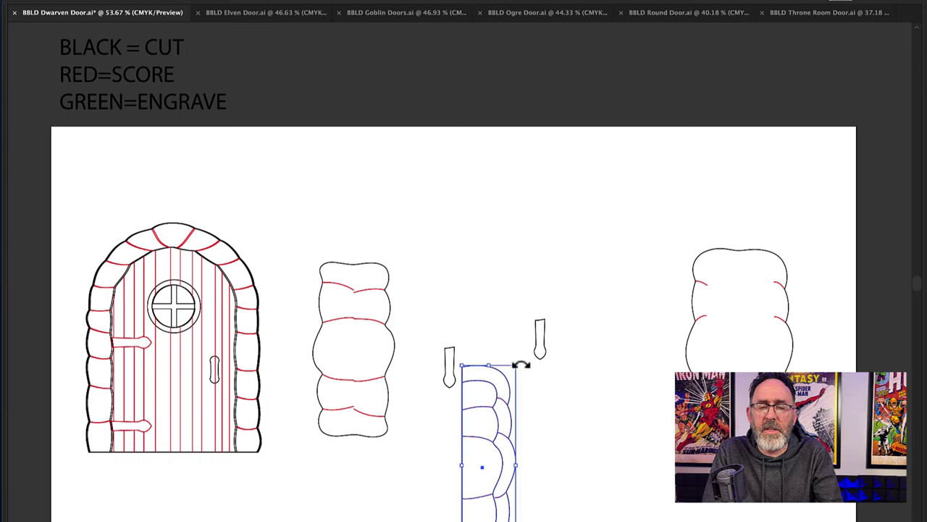
{"action": "left_click_drag", "start_coordinate": [521, 365], "coordinate": [236, 499]}
{"action": "key", "text": "Up"}
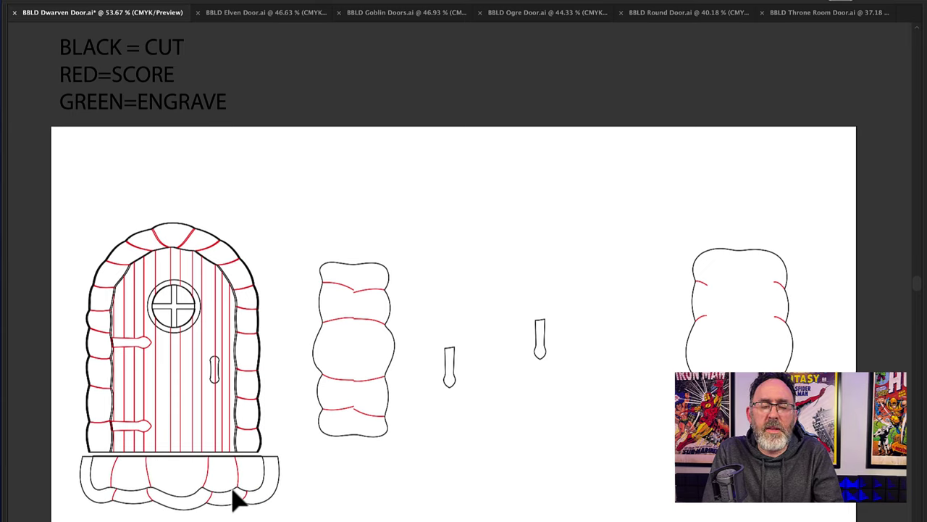
{"action": "left_click", "coordinate": [235, 500]}
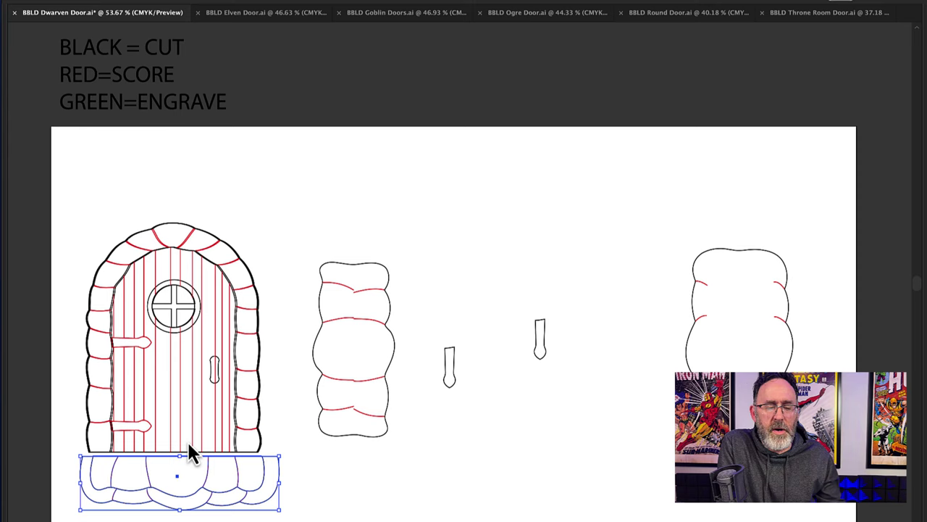
{"action": "key", "text": "ctrl+z"}
{"action": "key", "text": "ctrl+z"}
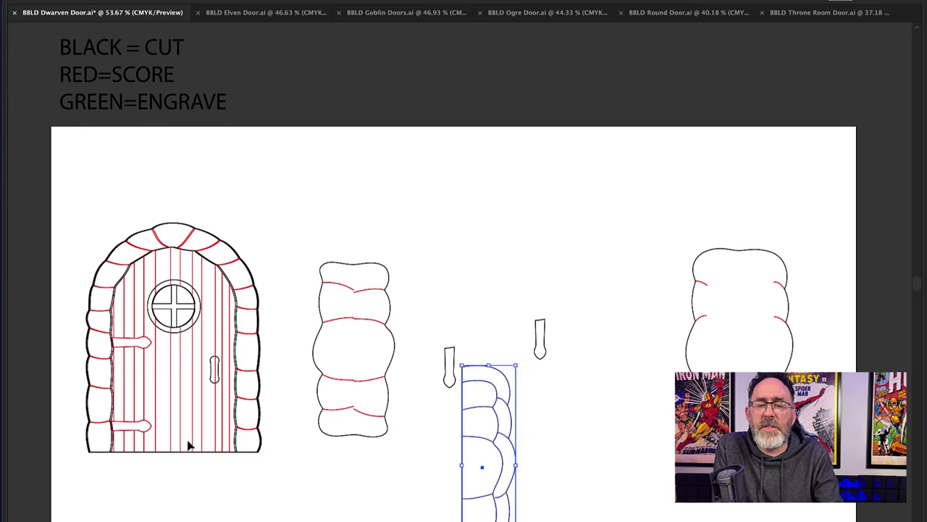
{"action": "key", "text": "ctrl+z"}
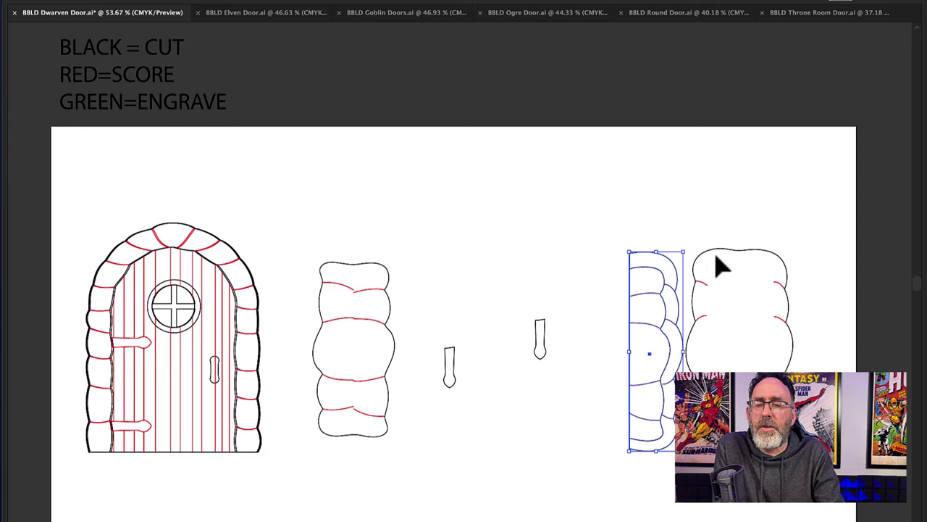
Stack the right scalloped panel onto the other and move the pair left and down.
{"action": "left_click_drag", "start_coordinate": [719, 262], "coordinate": [397, 330]}
{"action": "left_click_drag", "start_coordinate": [467, 500], "coordinate": [356, 269]}
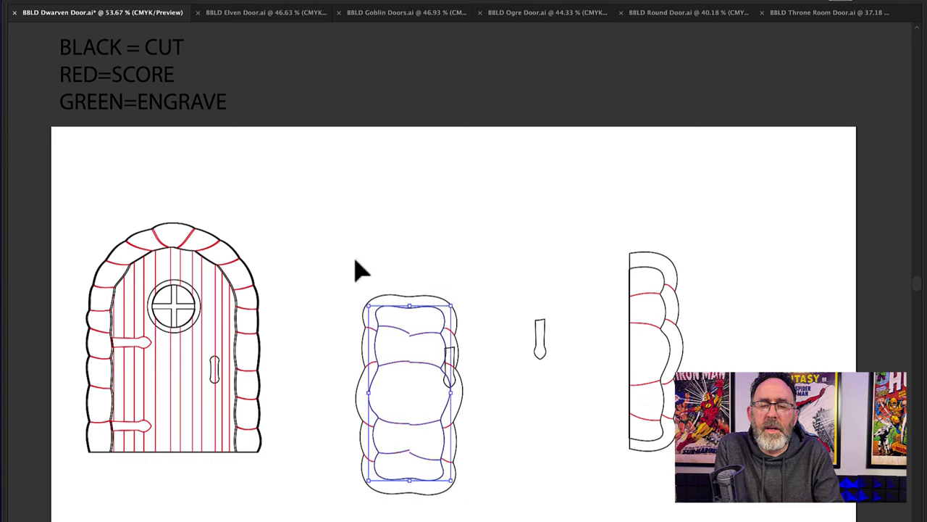
{"action": "left_click_drag", "start_coordinate": [397, 340], "coordinate": [351, 353]}
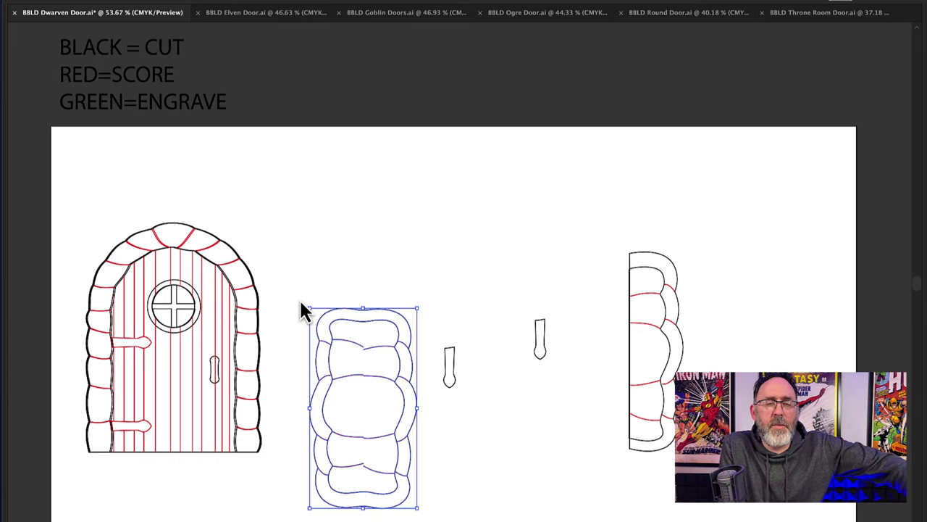
In the Elven Door file, group all the door's paths into one piece.
{"action": "left_click", "coordinate": [240, 14]}
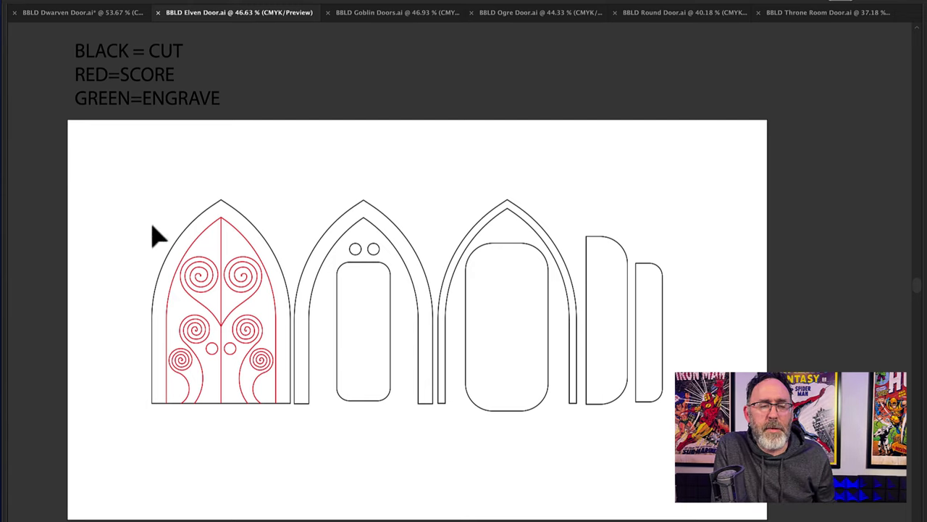
{"action": "mouse_move", "coordinate": [189, 224]}
{"action": "left_mouse_down"}
{"action": "mouse_move", "coordinate": [191, 232]}
{"action": "mouse_move", "coordinate": [172, 230]}
{"action": "left_mouse_up"}
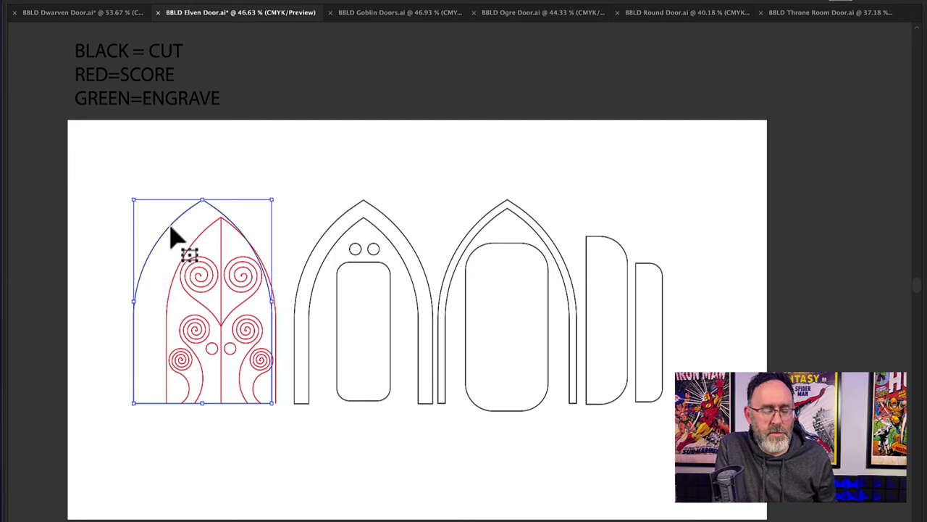
{"action": "key", "text": "ctrl+z"}
{"action": "left_click_drag", "start_coordinate": [144, 180], "coordinate": [262, 406]}
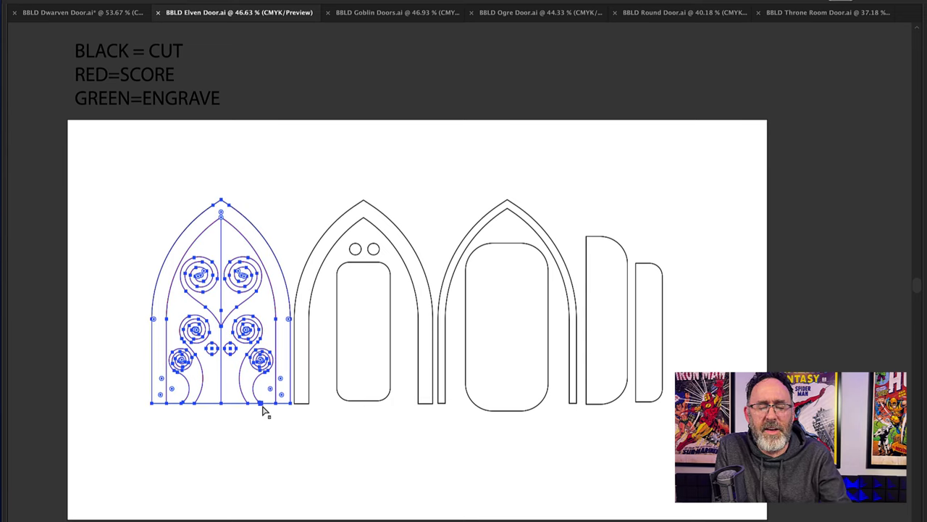
{"action": "key", "text": "ctrl+g"}
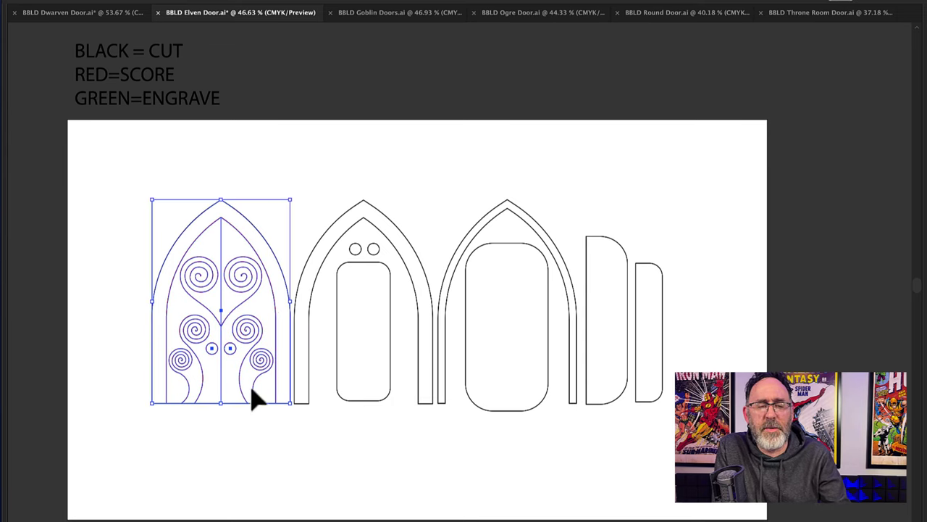
{"action": "left_click_drag", "start_coordinate": [251, 304], "coordinate": [239, 310]}
{"action": "key", "text": "ctrl+shift+a"}
Stack the two arch frames, knob circles and rounded panels onto their matching pieces.
{"action": "left_click", "coordinate": [240, 310]}
{"action": "left_click_drag", "start_coordinate": [300, 299], "coordinate": [142, 307]}
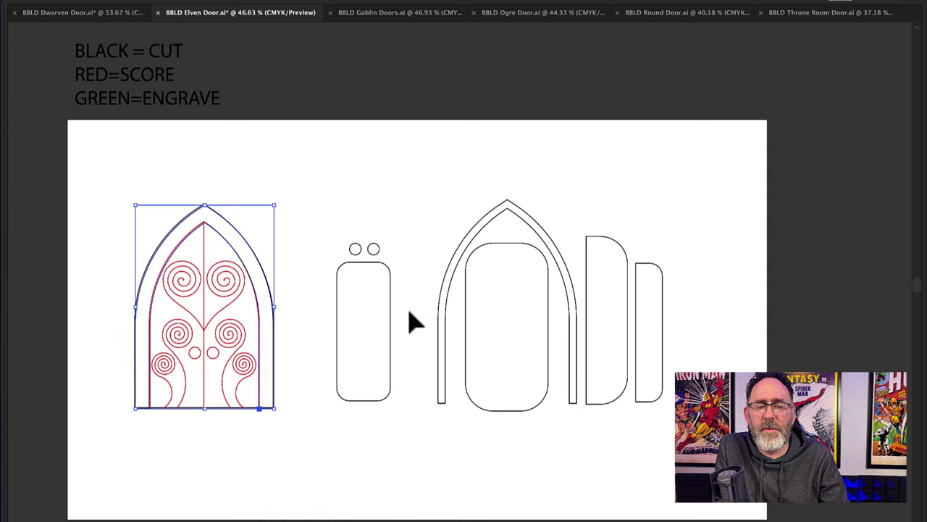
{"action": "left_click_drag", "start_coordinate": [444, 313], "coordinate": [136, 309]}
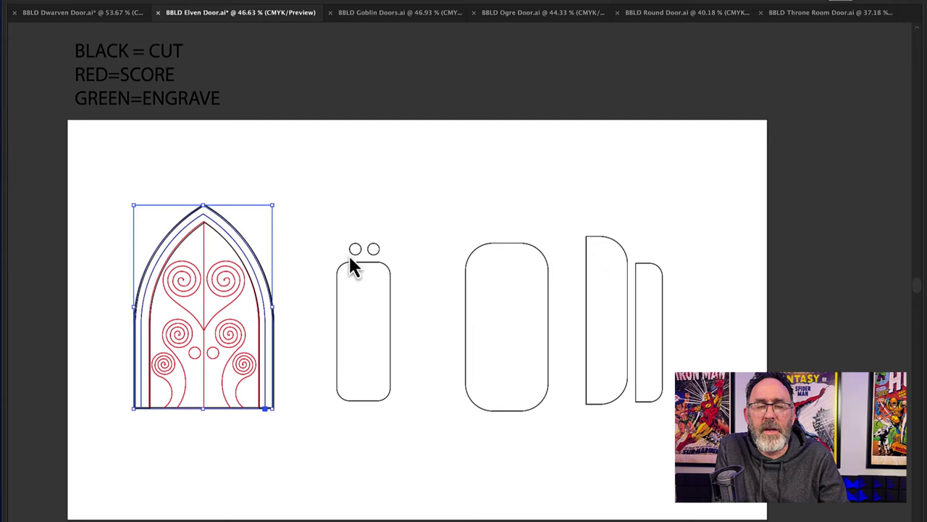
{"action": "left_click_drag", "start_coordinate": [350, 262], "coordinate": [202, 353]}
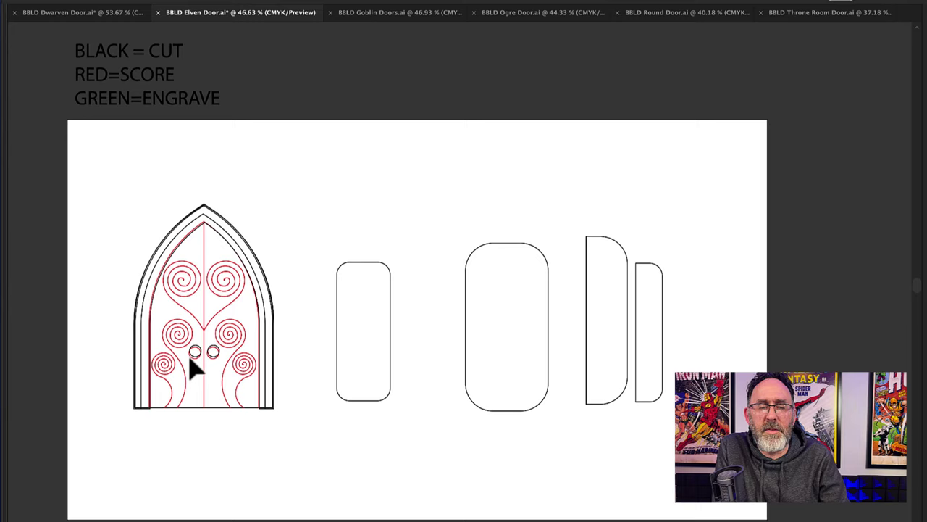
{"action": "left_click", "coordinate": [195, 353]}
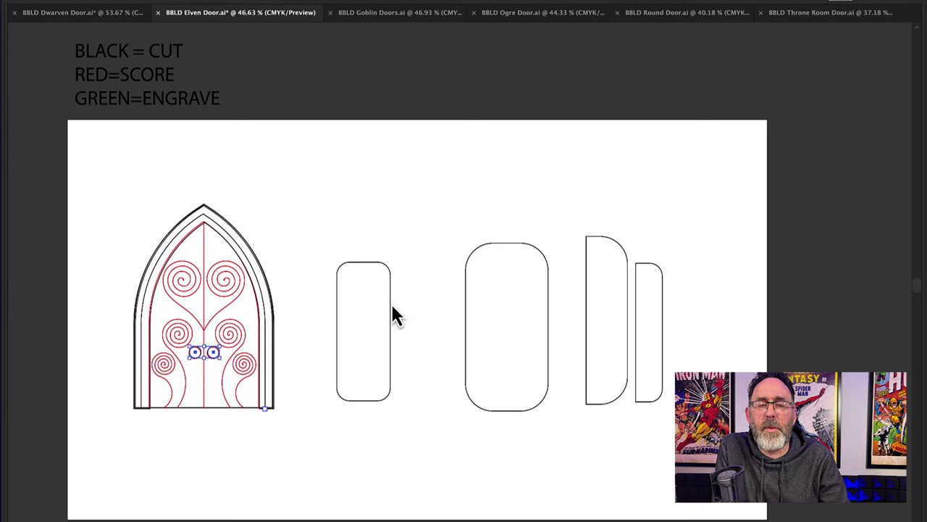
{"action": "left_click_drag", "start_coordinate": [394, 305], "coordinate": [535, 301]}
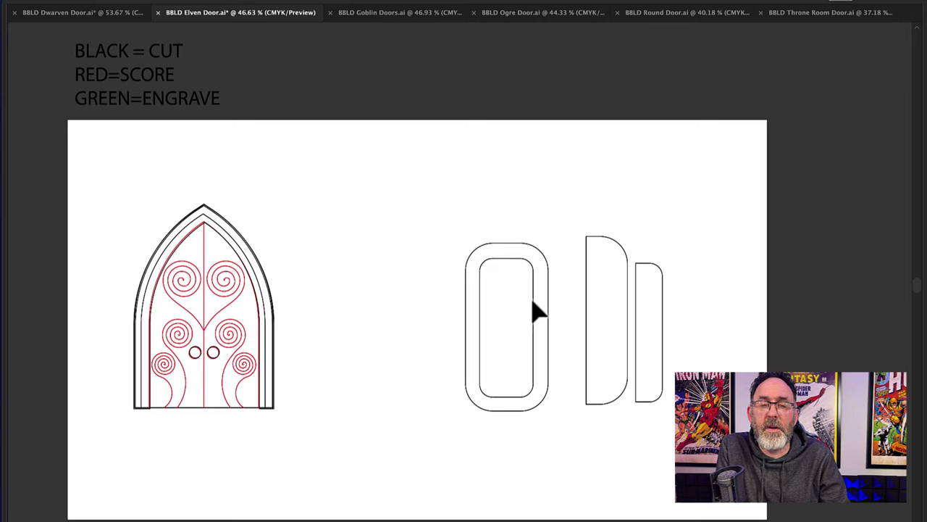
{"action": "left_click_drag", "start_coordinate": [638, 285], "coordinate": [588, 273]}
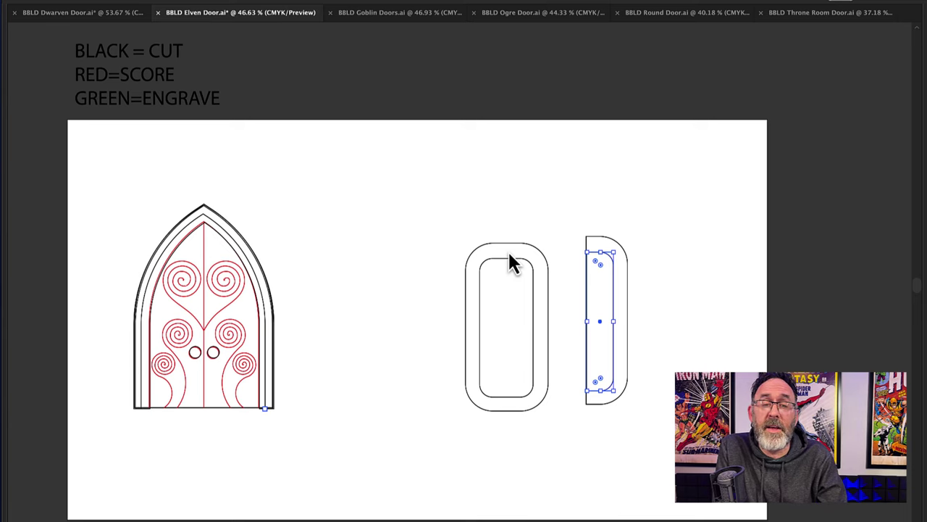
In the Goblin Doors file, rotate the door's outer outline about 180°.
{"action": "left_click", "coordinate": [397, 13]}
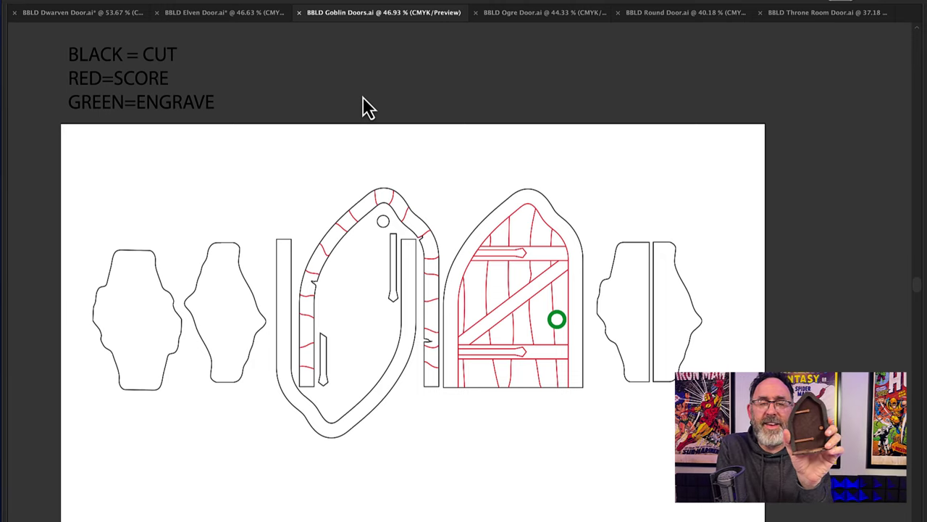
{"action": "left_click", "coordinate": [292, 253]}
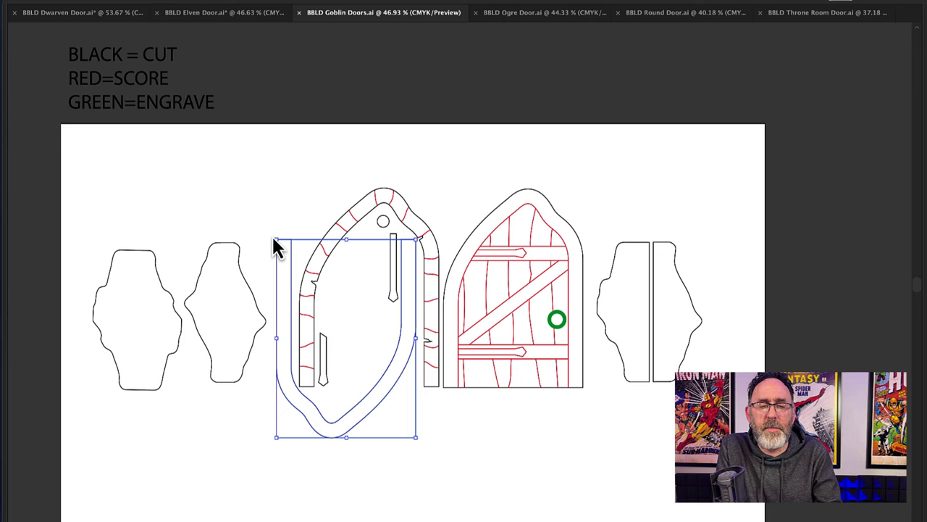
{"action": "left_click_drag", "start_coordinate": [269, 238], "coordinate": [570, 326]}
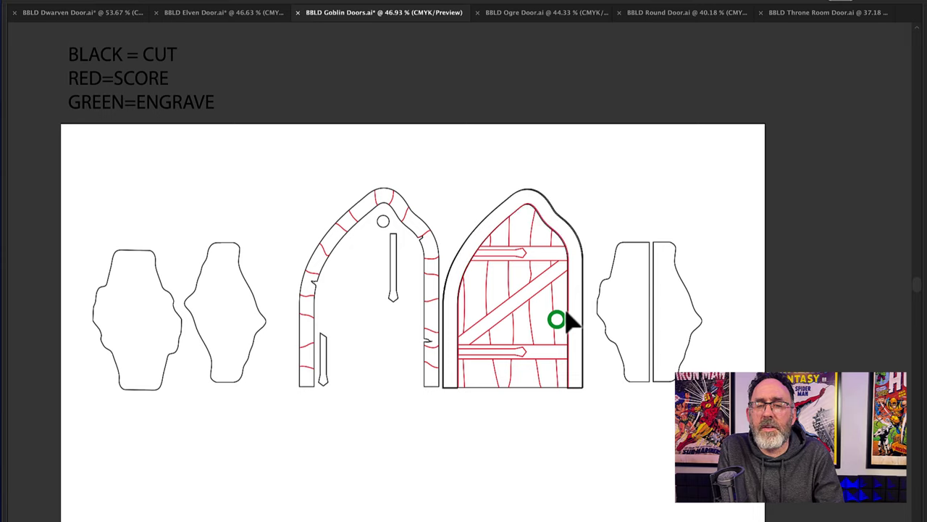
Lay the arched frame over the door panel and move the small circle onto its edge.
{"action": "left_click", "coordinate": [568, 313]}
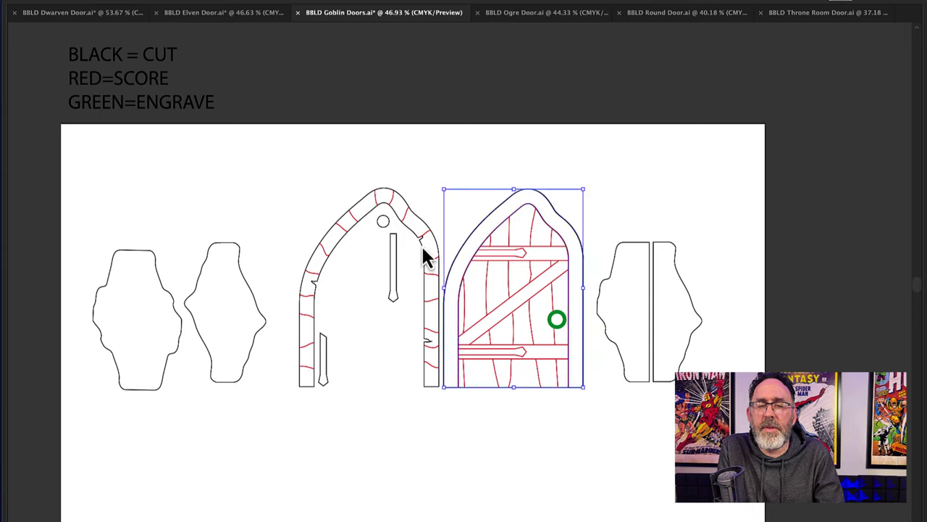
{"action": "left_click_drag", "start_coordinate": [425, 258], "coordinate": [571, 255]}
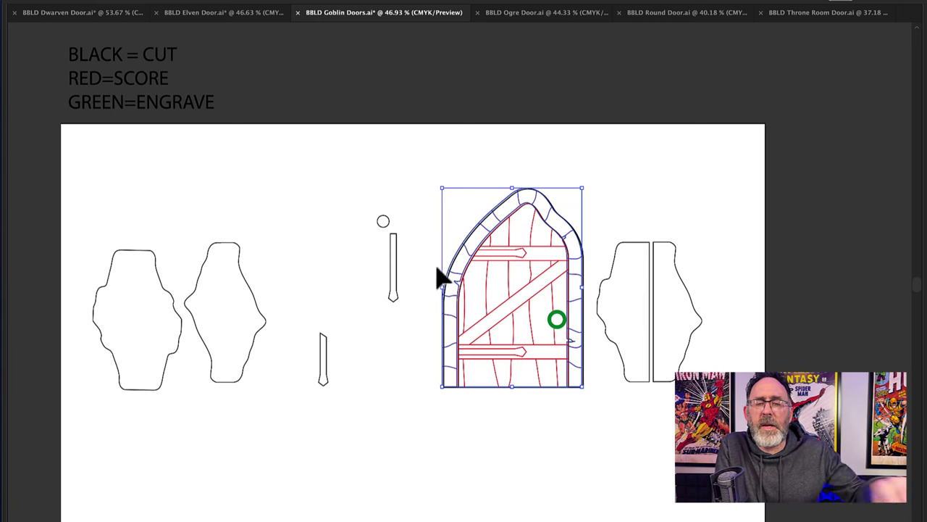
{"action": "left_click_drag", "start_coordinate": [385, 226], "coordinate": [462, 283]}
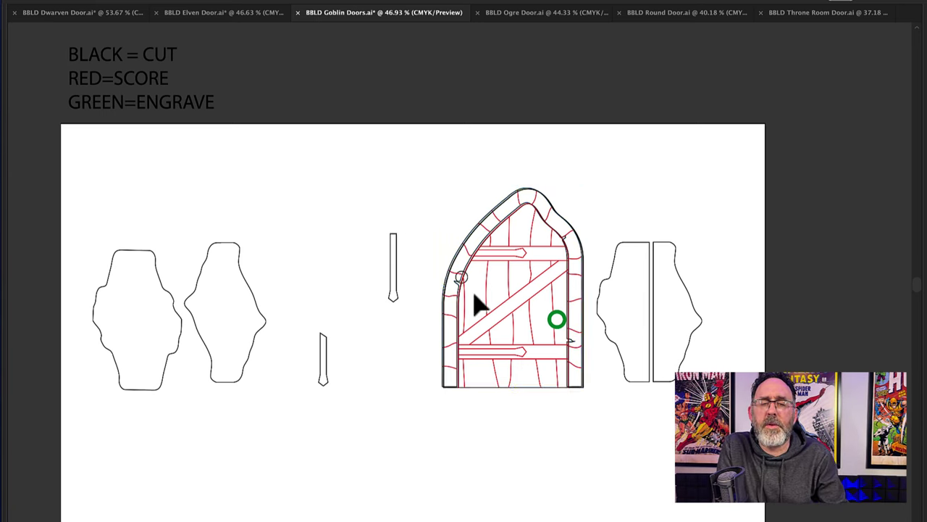
Rotate the right base piece 180° and stack the second left base piece onto the first.
{"action": "left_click", "coordinate": [557, 327]}
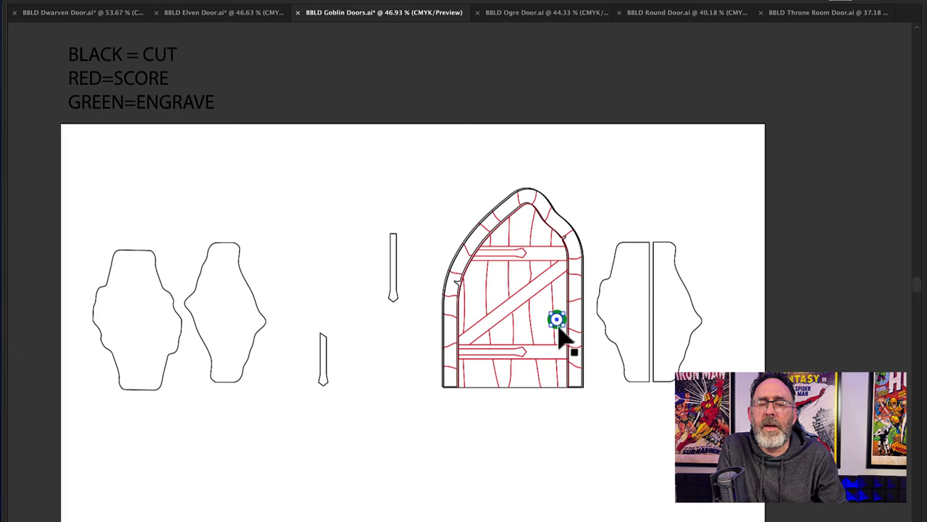
{"action": "left_click", "coordinate": [660, 249]}
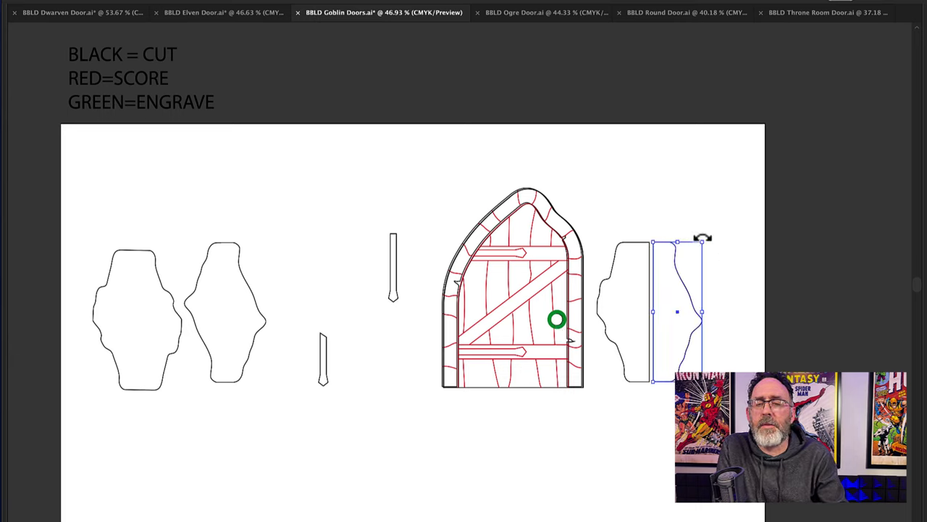
{"action": "left_click_drag", "start_coordinate": [708, 246], "coordinate": [615, 347]}
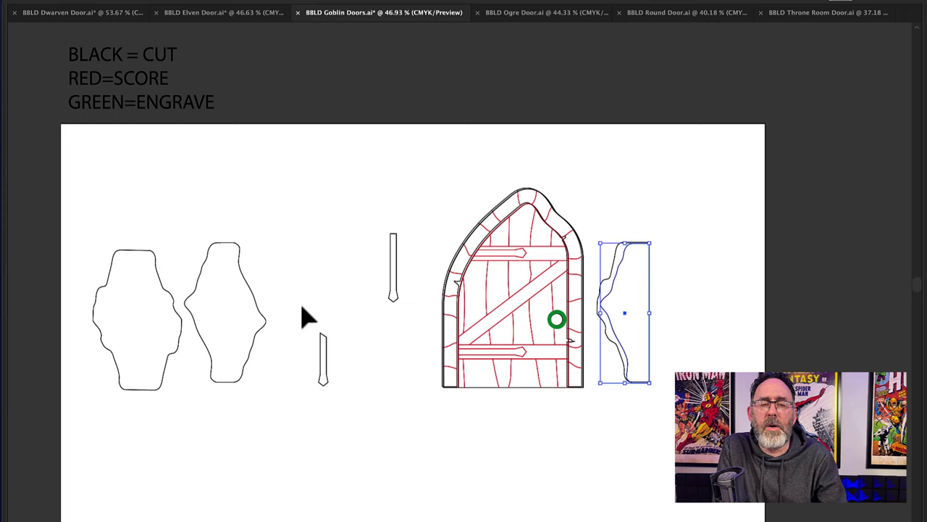
{"action": "left_click_drag", "start_coordinate": [255, 312], "coordinate": [169, 320]}
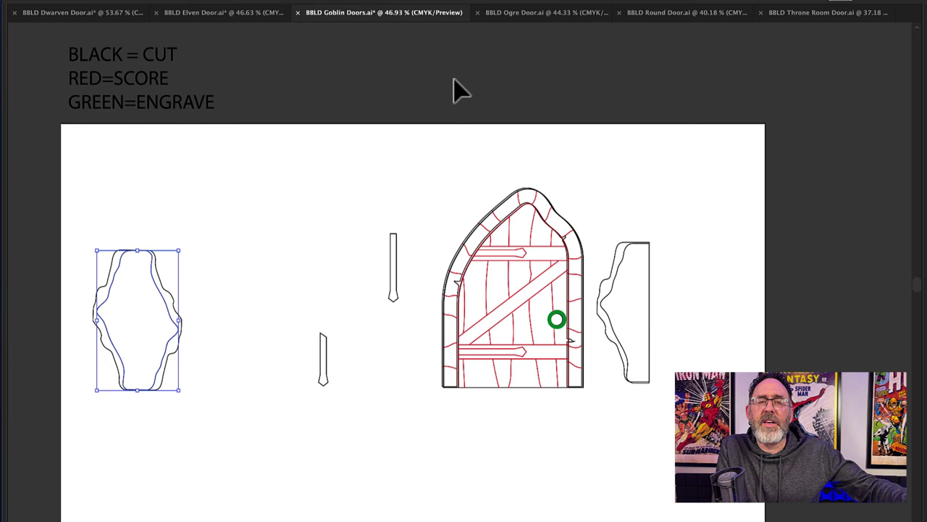
In the Ogre Door file, rotate the left and middle plank pieces 90° to stand upright.
{"action": "left_click", "coordinate": [520, 14]}
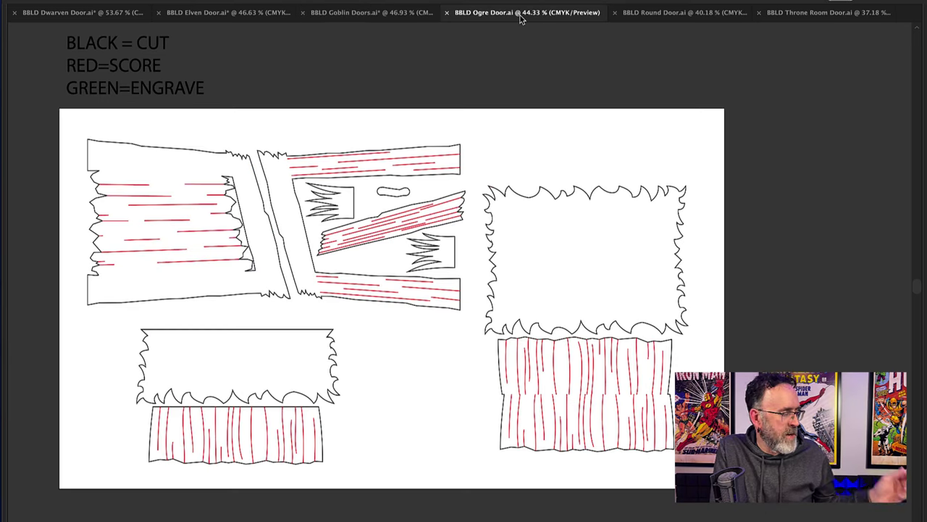
{"action": "left_click", "coordinate": [257, 182]}
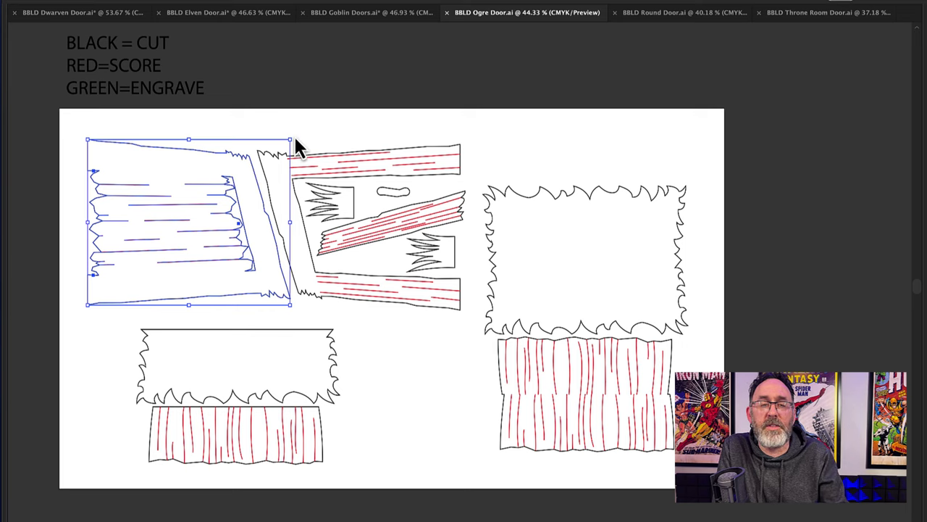
{"action": "left_click_drag", "start_coordinate": [296, 136], "coordinate": [147, 135]}
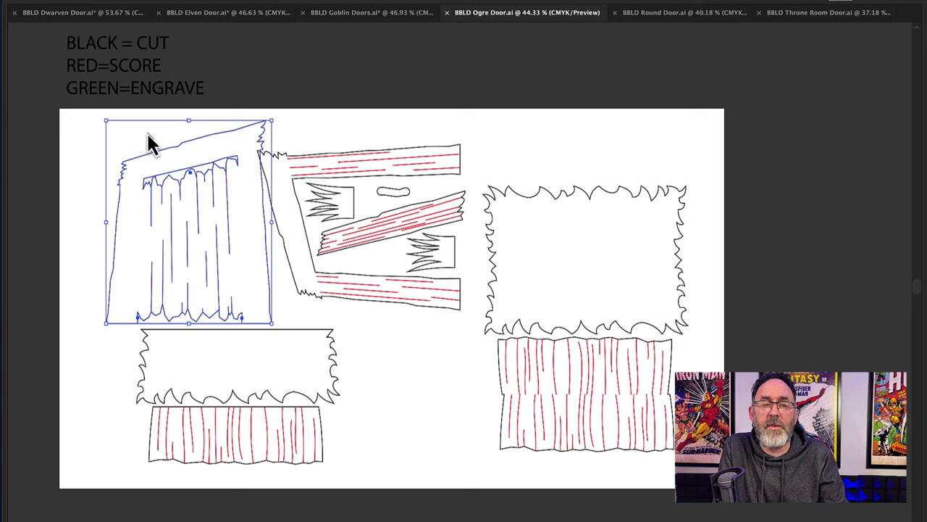
{"action": "left_click", "coordinate": [282, 156]}
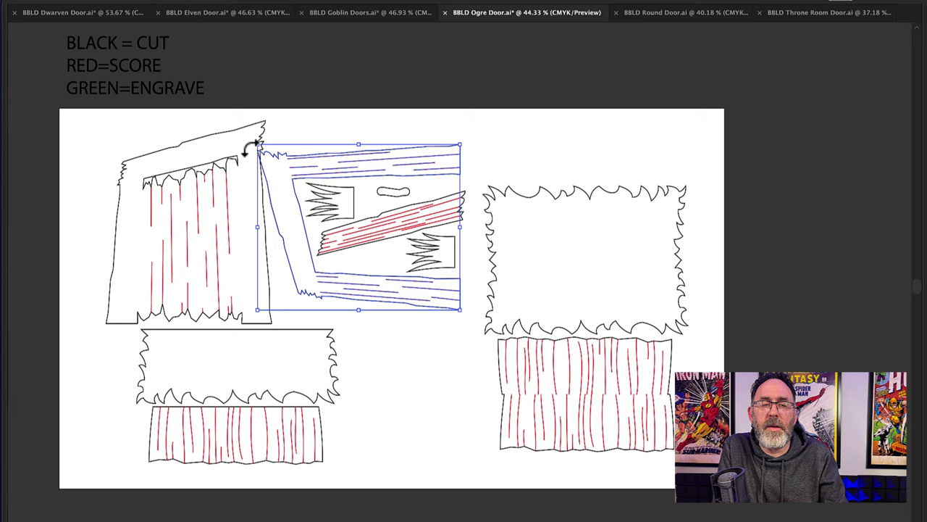
{"action": "left_click_drag", "start_coordinate": [267, 139], "coordinate": [222, 174]}
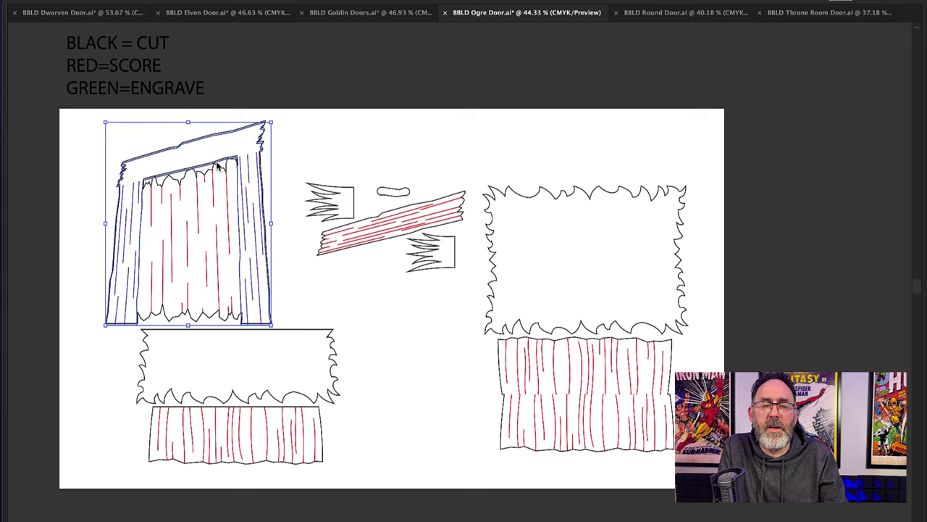
Place the diagonal board group across the door's lintel and select the pill-shaped piece.
{"action": "left_click", "coordinate": [336, 240]}
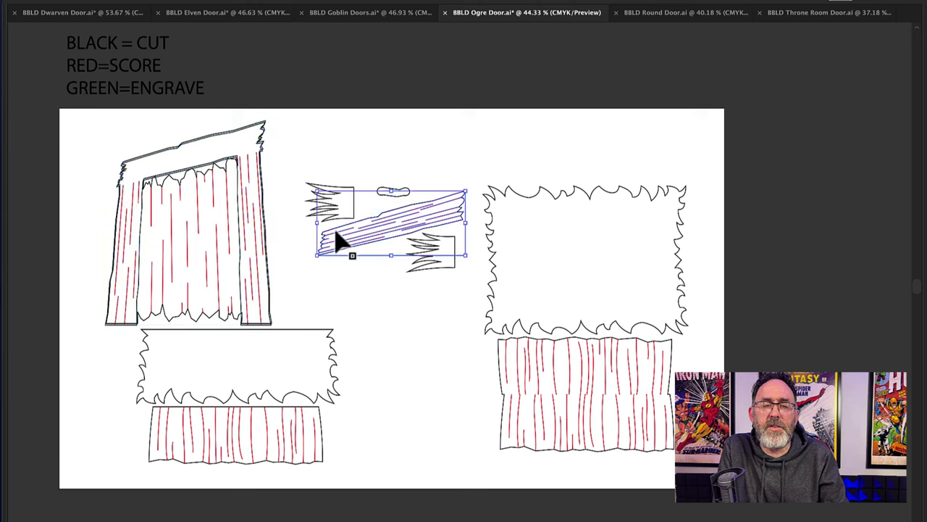
{"action": "left_click_drag", "start_coordinate": [337, 240], "coordinate": [129, 170]}
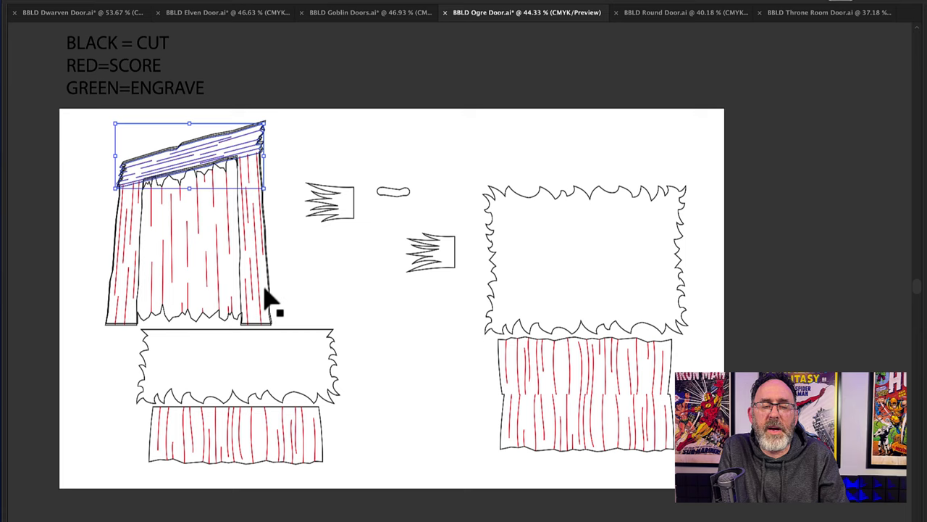
{"action": "left_click", "coordinate": [399, 192]}
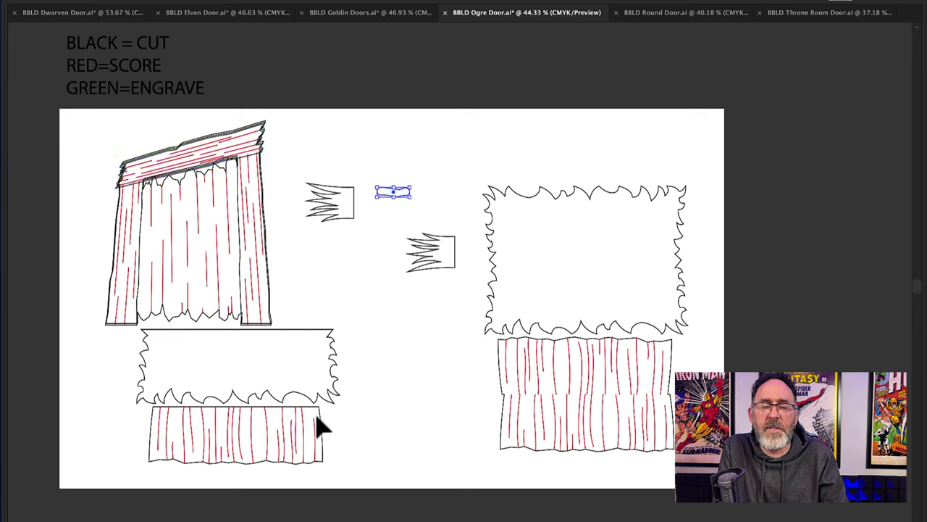
Slide the lower and right striped curtain panels up into their jagged frames.
{"action": "left_click_drag", "start_coordinate": [315, 424], "coordinate": [316, 346]}
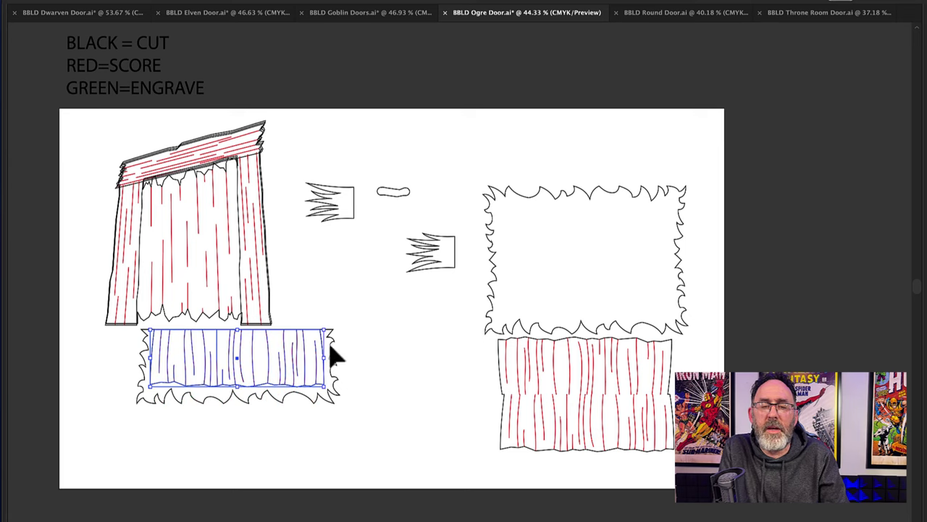
{"action": "left_click_drag", "start_coordinate": [518, 408], "coordinate": [521, 264]}
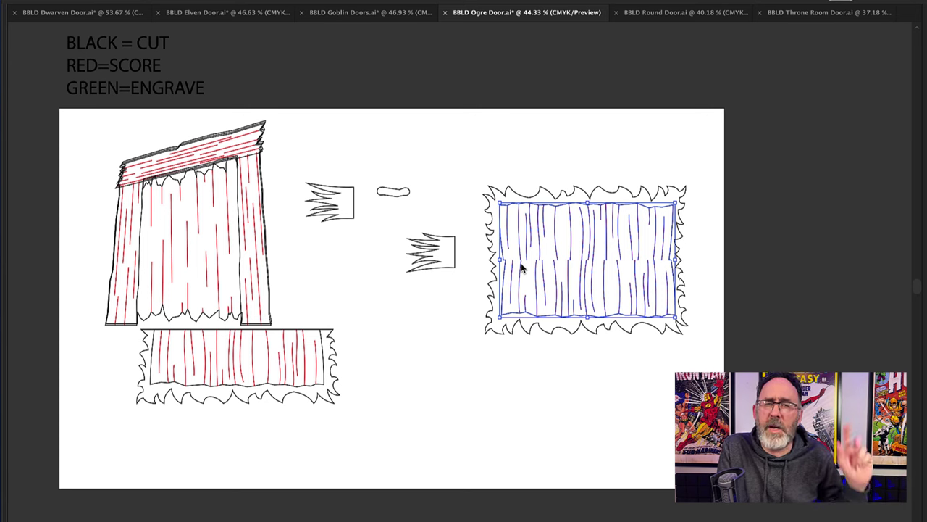
In the Round Door file, center the double ring, place the engraved hinge, and rotate the small ring 180°.
{"action": "left_click", "coordinate": [661, 23]}
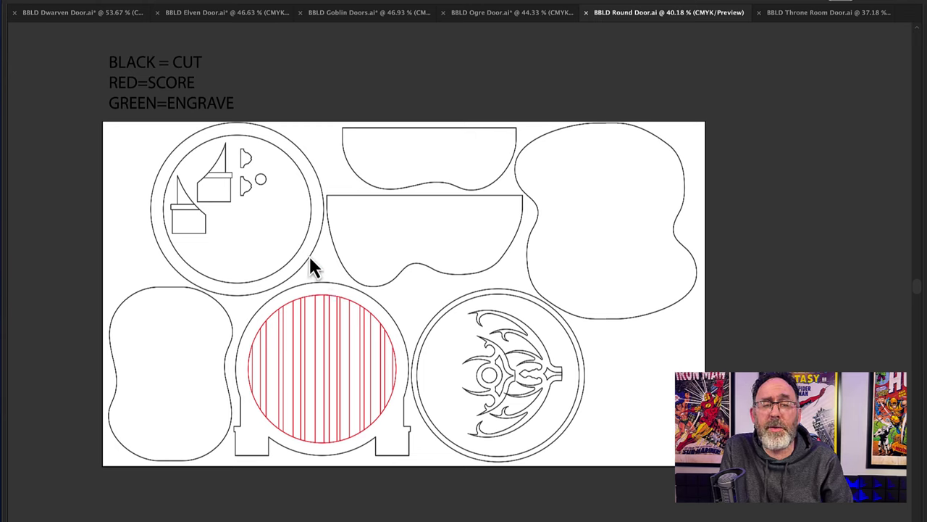
{"action": "left_click_drag", "start_coordinate": [309, 255], "coordinate": [397, 428]}
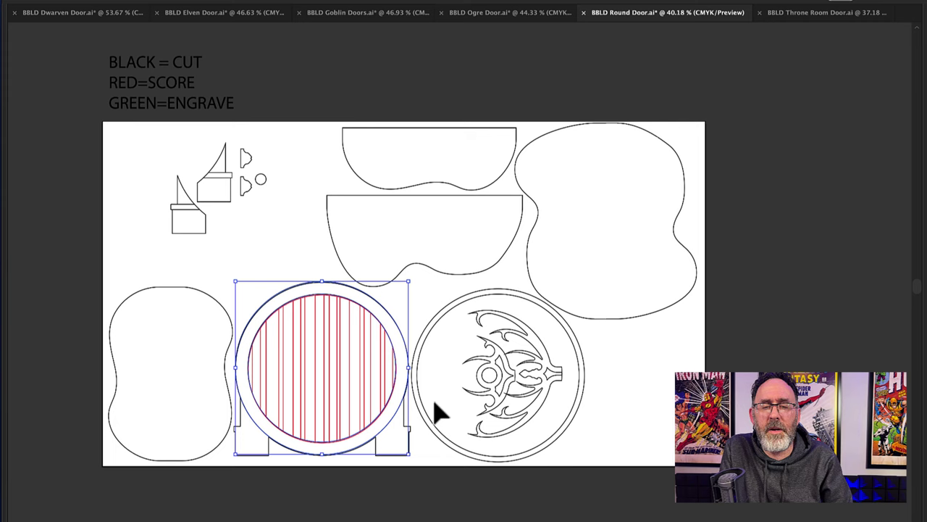
{"action": "left_click_drag", "start_coordinate": [425, 374], "coordinate": [245, 353]}
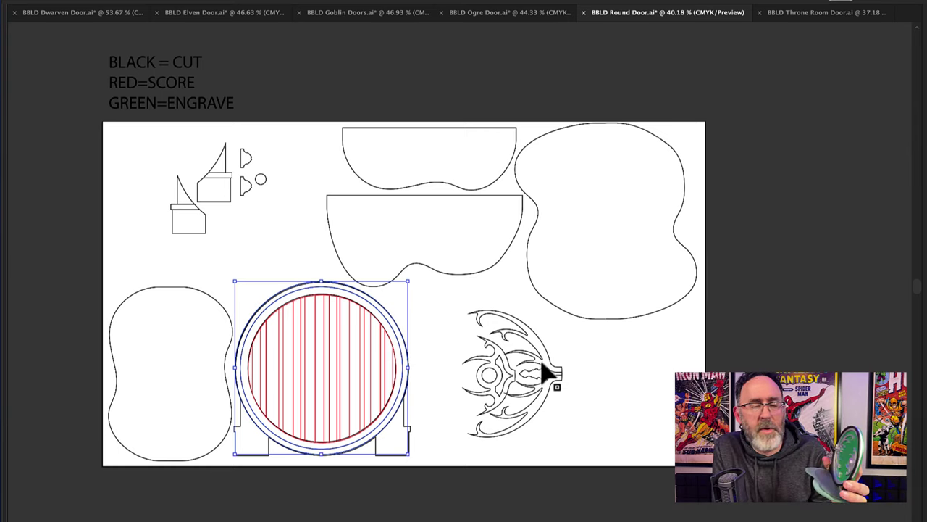
{"action": "left_click_drag", "start_coordinate": [548, 368], "coordinate": [397, 362]}
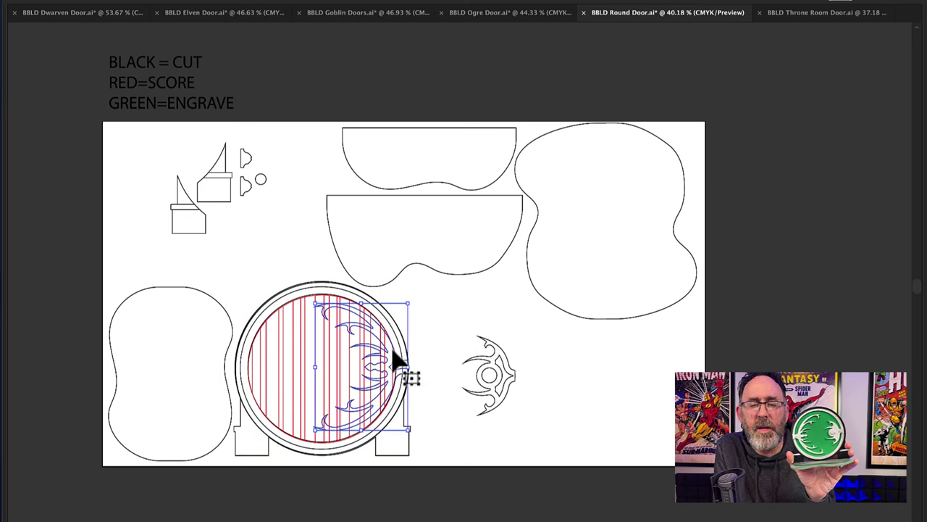
{"action": "left_click", "coordinate": [500, 351]}
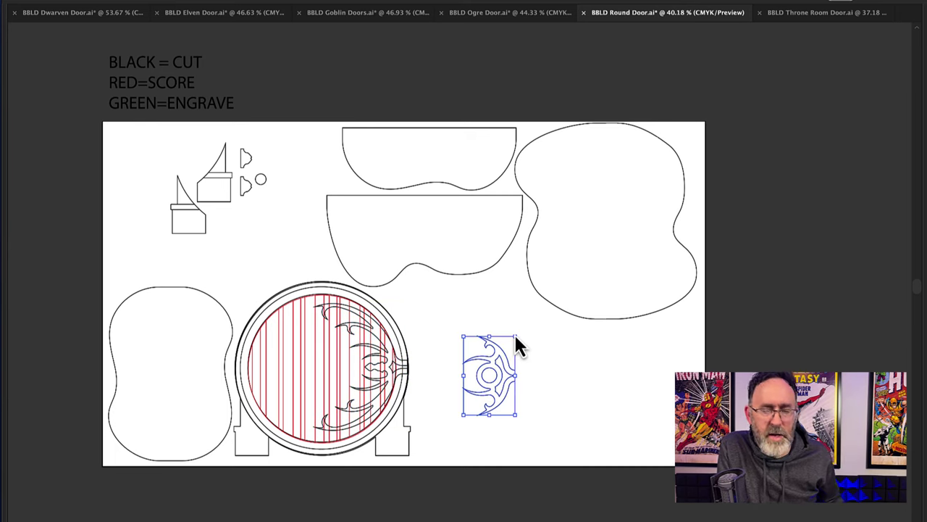
{"action": "left_click_drag", "start_coordinate": [520, 335], "coordinate": [247, 385]}
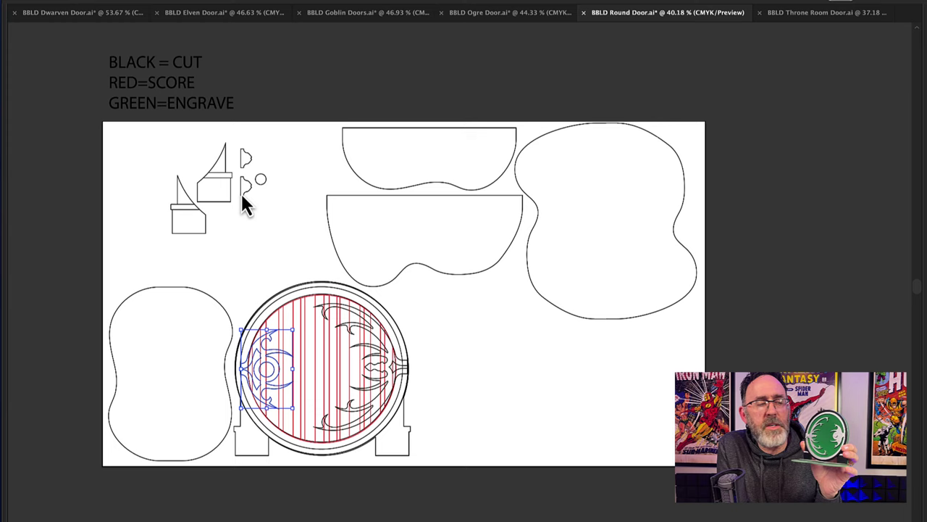
Place both D-shaped pieces and the knob on the round door, and set the two sail-shaped stands on its legs.
{"action": "left_click_drag", "start_coordinate": [243, 194], "coordinate": [243, 382]}
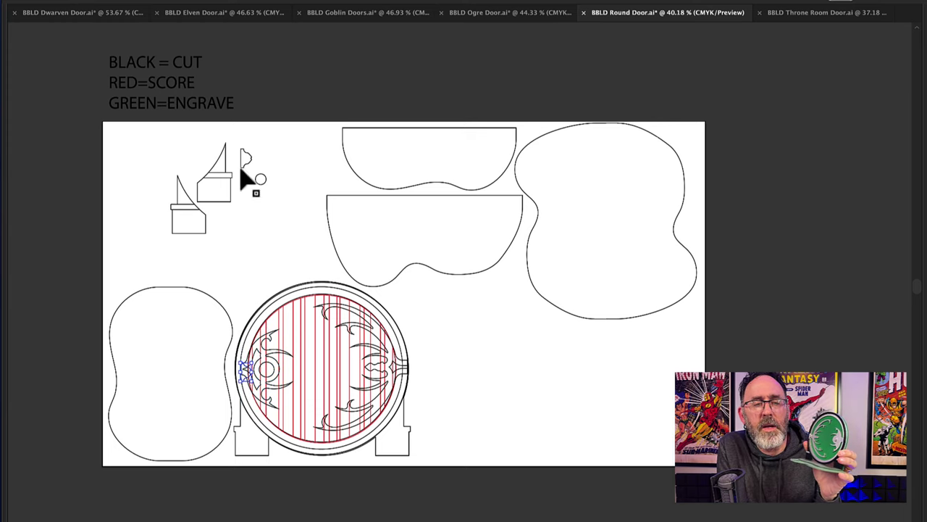
{"action": "left_click_drag", "start_coordinate": [242, 170], "coordinate": [404, 375]}
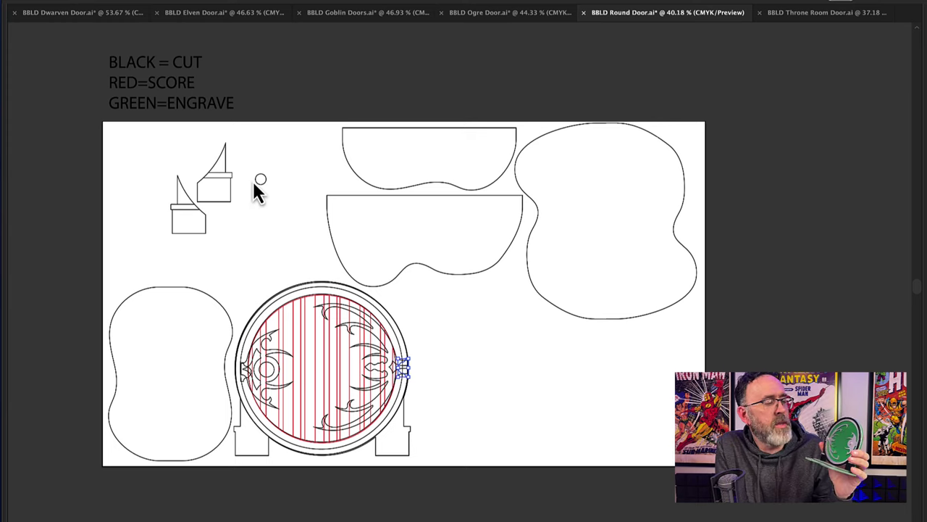
{"action": "left_click_drag", "start_coordinate": [275, 205], "coordinate": [286, 360]}
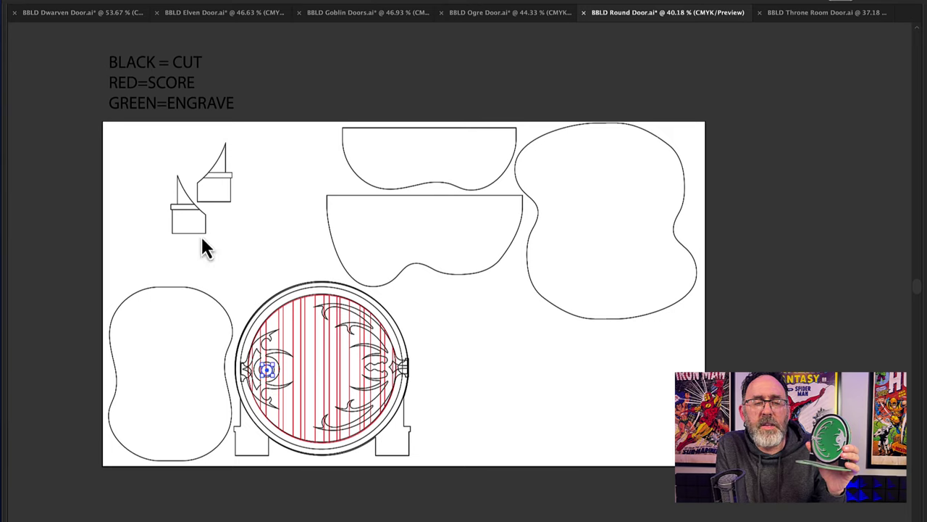
{"action": "left_click_drag", "start_coordinate": [201, 232], "coordinate": [265, 459]}
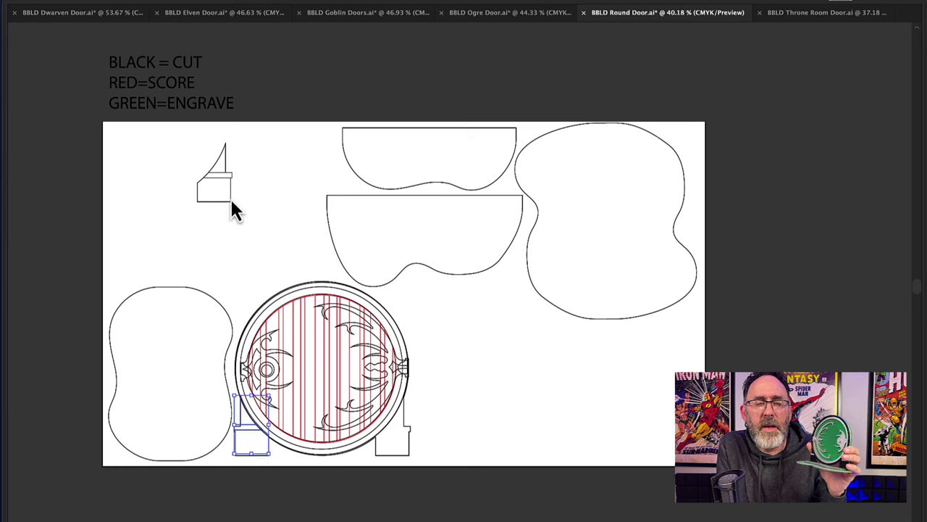
{"action": "left_click_drag", "start_coordinate": [232, 197], "coordinate": [413, 464]}
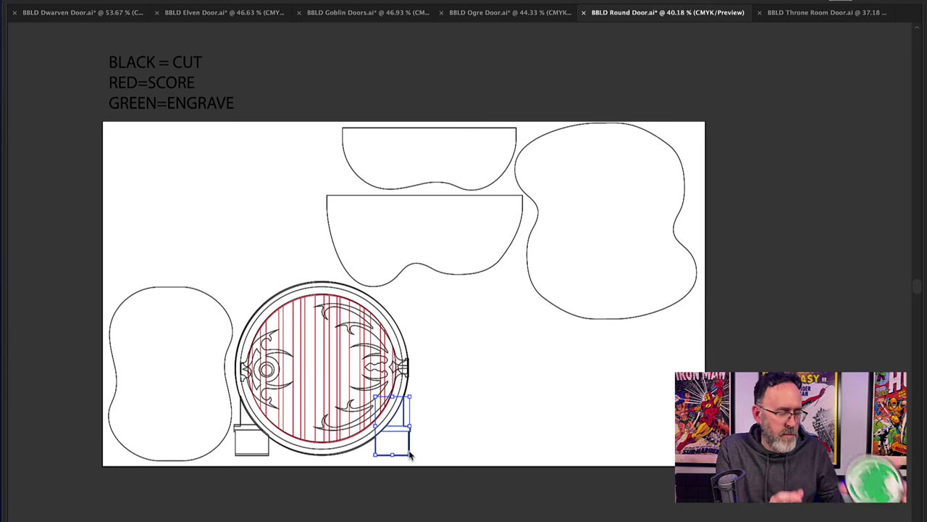
Switch to the BBLD Throne Room Door.ai file showing the double door panels and frame pieces.
{"action": "left_click", "coordinate": [800, 20]}
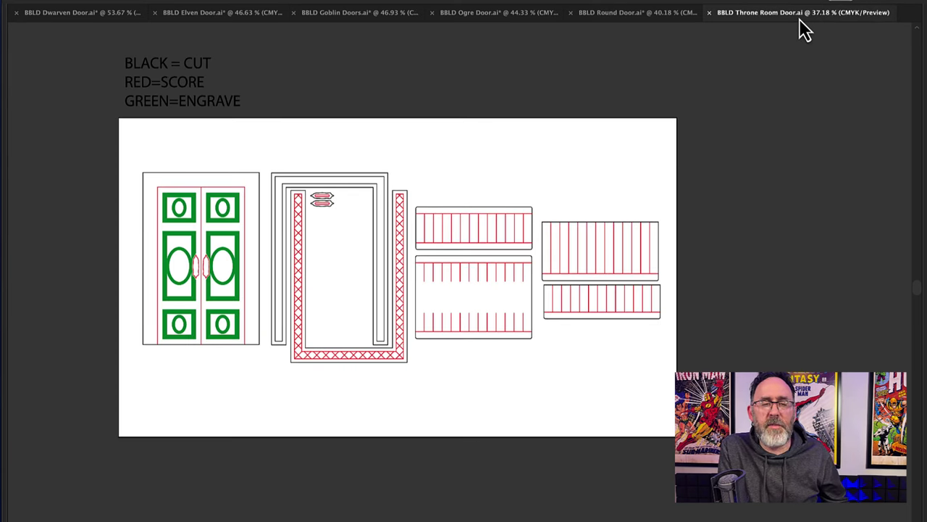